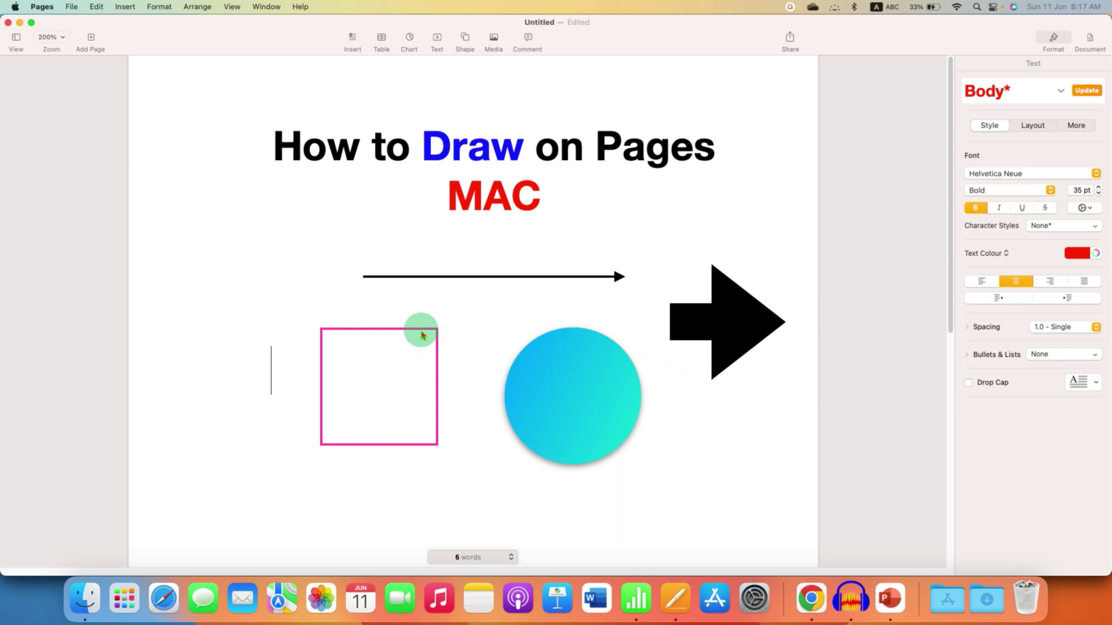
Select the pink square and the gradient circle and delete them, leaving only the title.
click(437, 335)
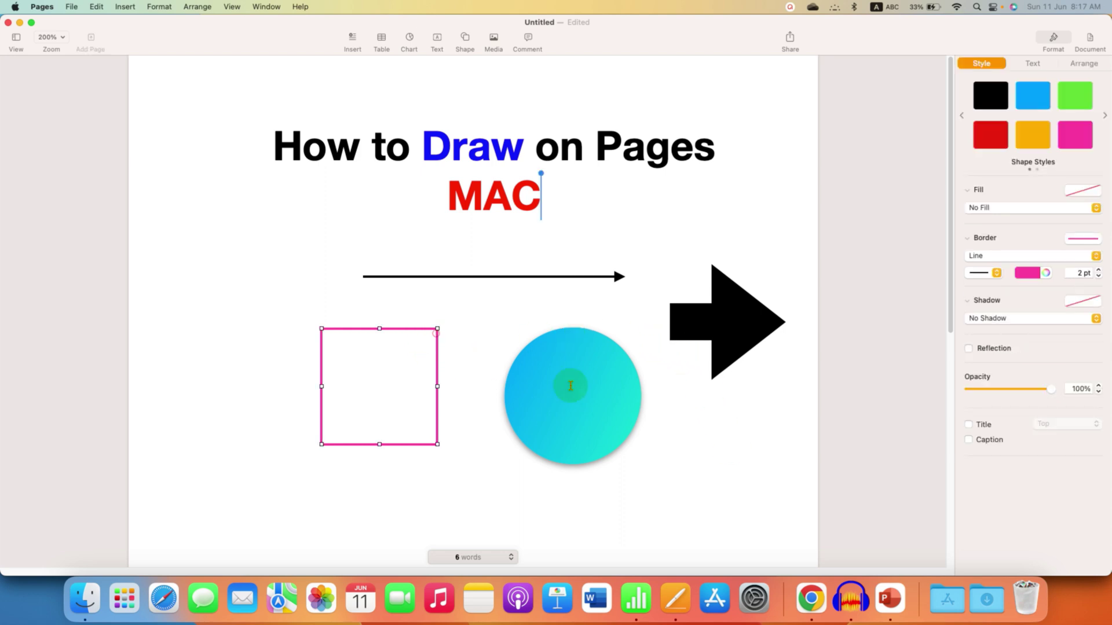
click(579, 394)
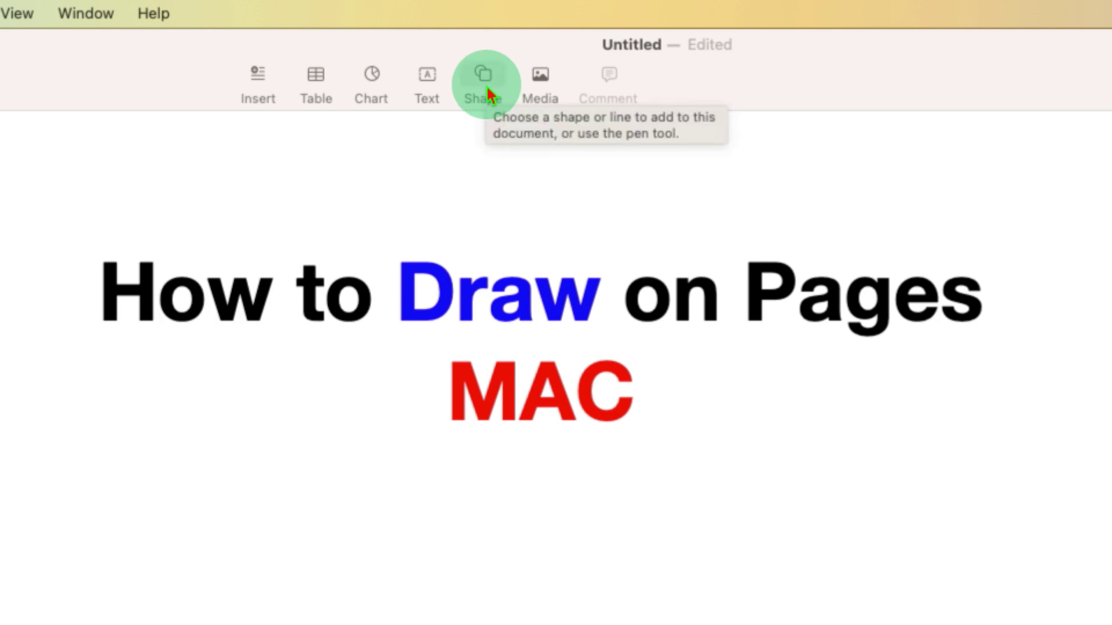
Browse the Geometry and Objects shape categories, then search the shape library for 'circle'.
click(490, 96)
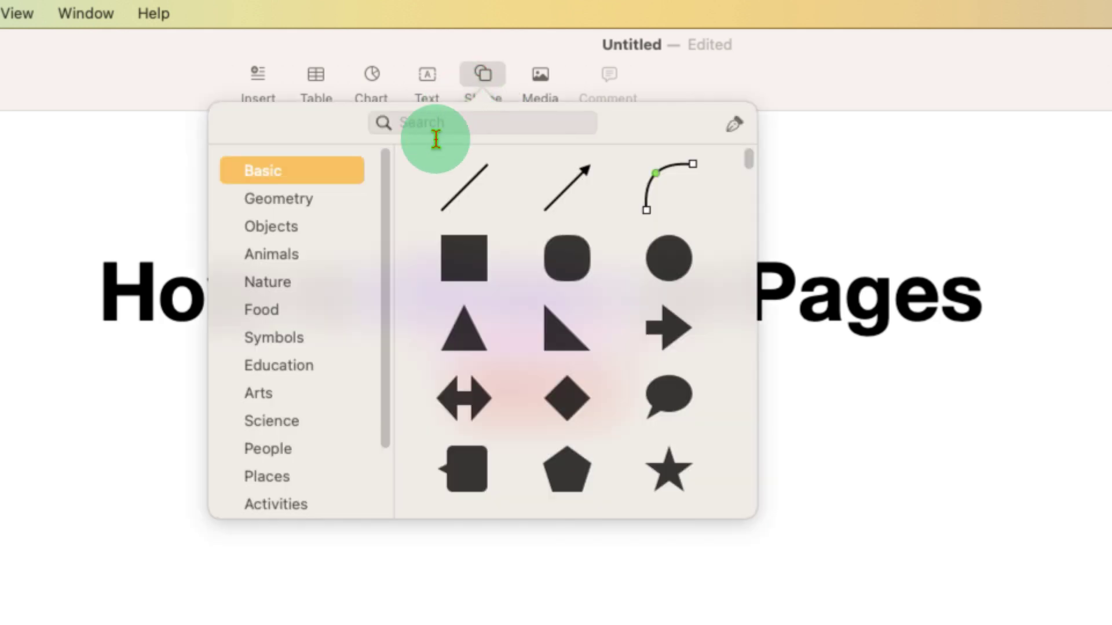
mouse_move(387, 182)
mouse_down()
mouse_move(393, 204)
mouse_move(390, 192)
mouse_up()
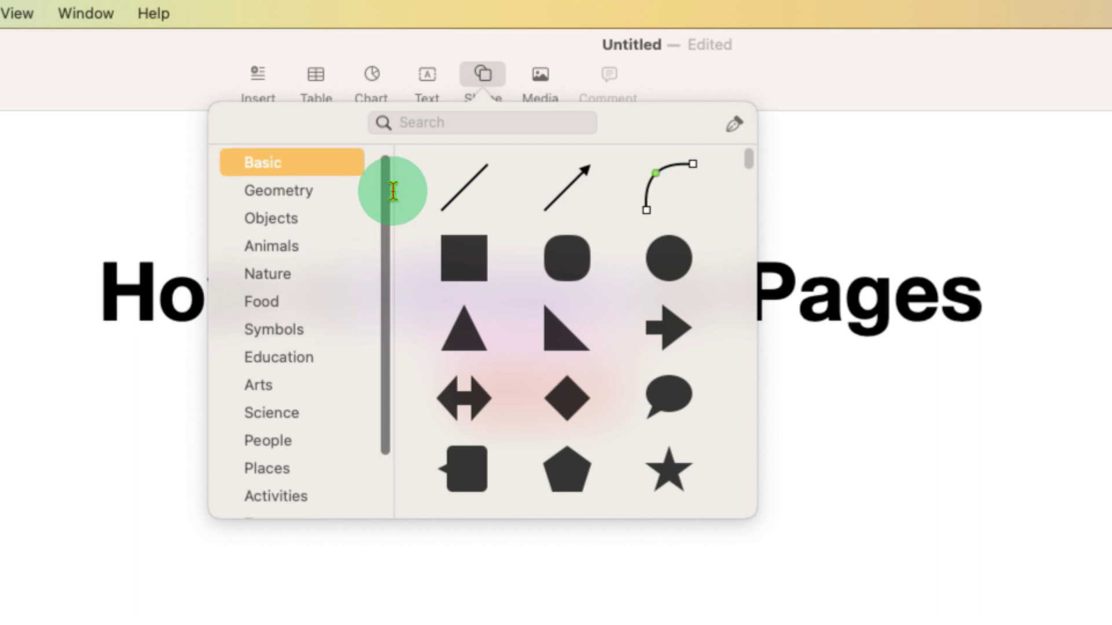
click(305, 202)
click(297, 222)
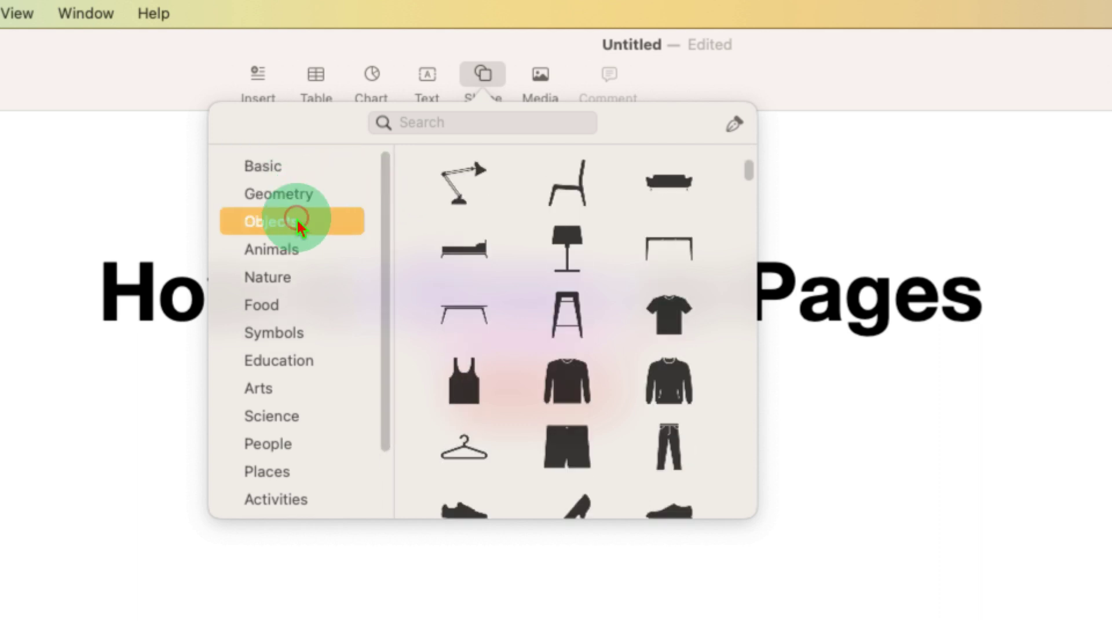
click(295, 200)
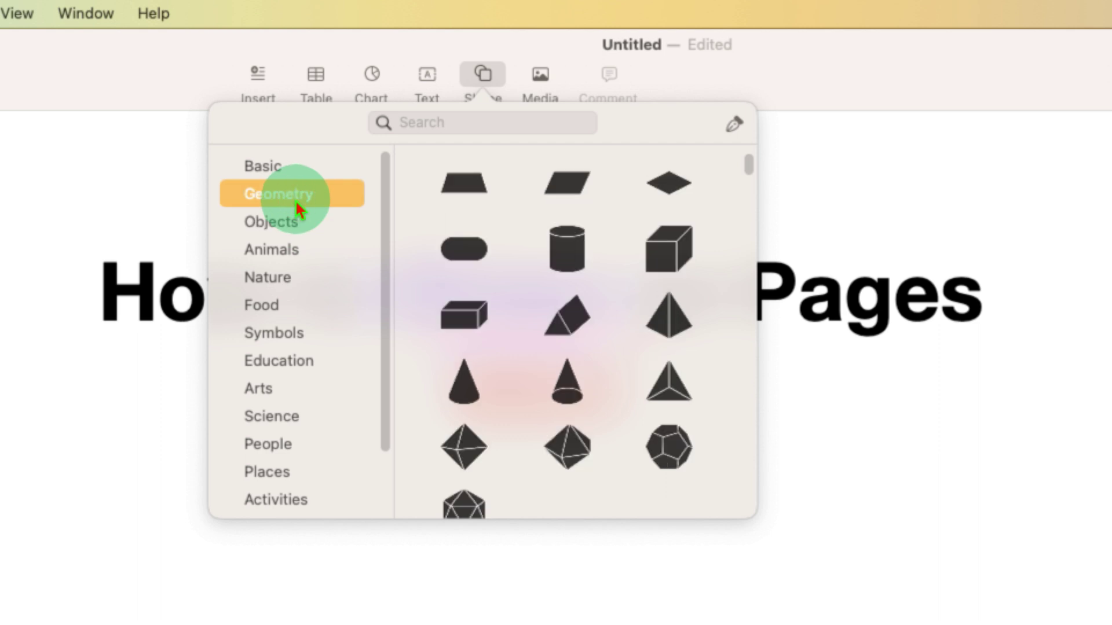
click(482, 119)
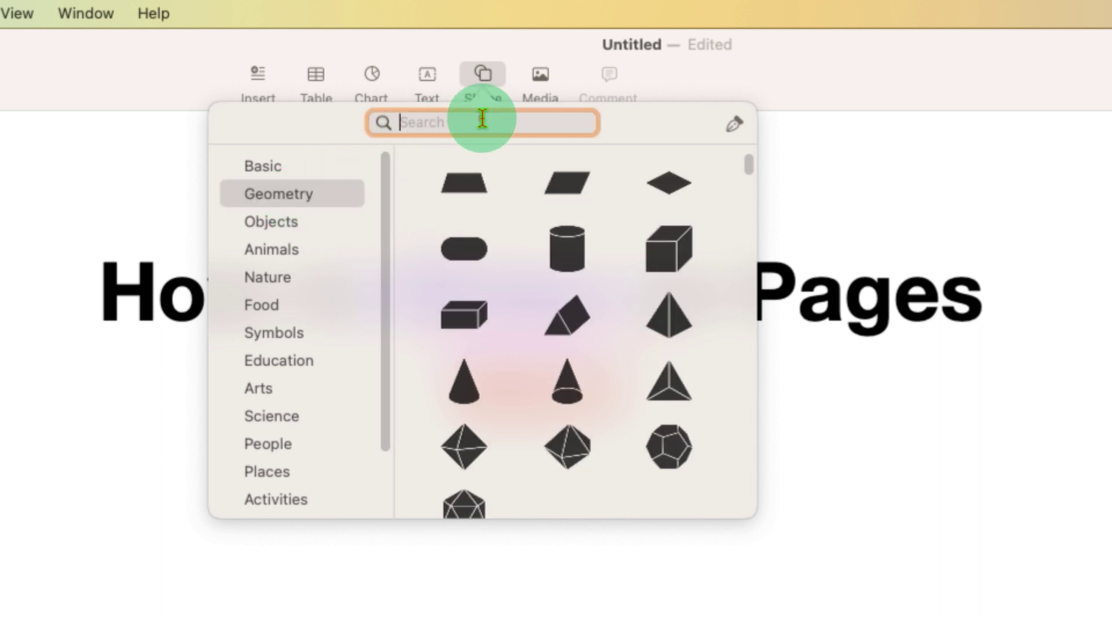
text(circle)
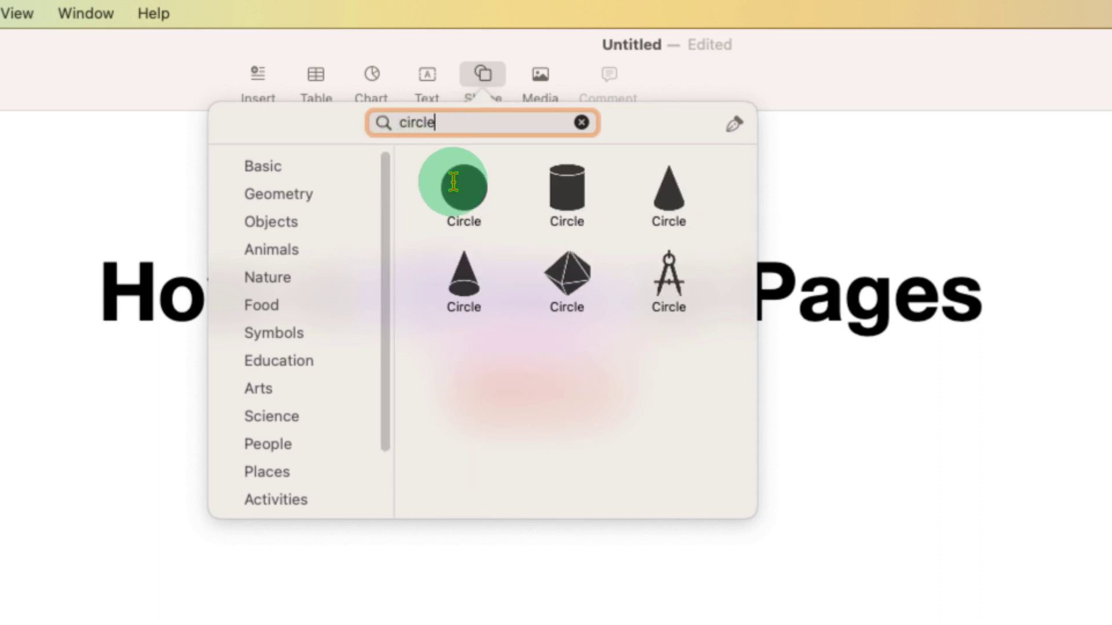
Insert the plain black Circle shape below the title and resize it into a smaller oval.
click(440, 174)
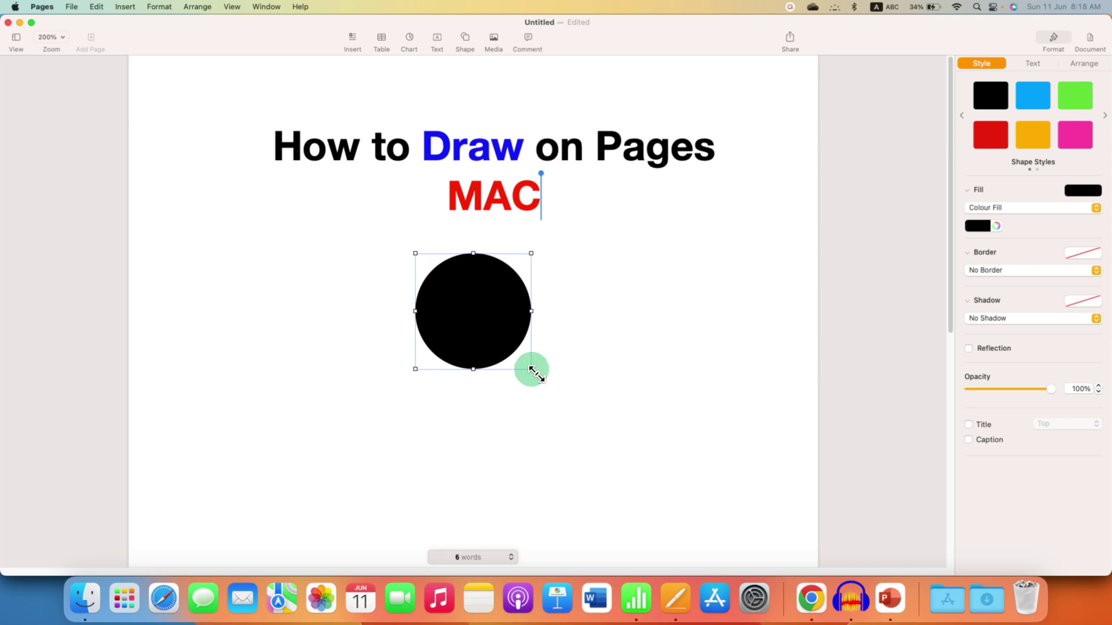
mouse_move(531, 369)
mouse_down()
mouse_move(598, 426)
mouse_move(692, 464)
mouse_move(736, 320)
mouse_move(678, 479)
mouse_move(670, 318)
mouse_move(654, 440)
mouse_move(534, 387)
mouse_move(528, 357)
mouse_up()
click(708, 363)
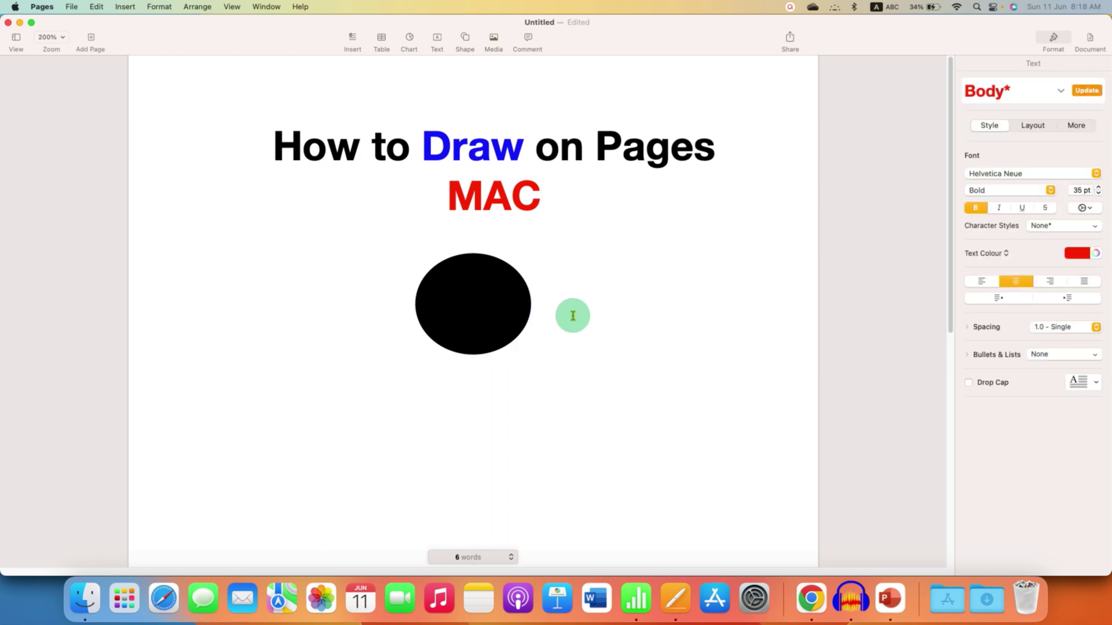
click(521, 313)
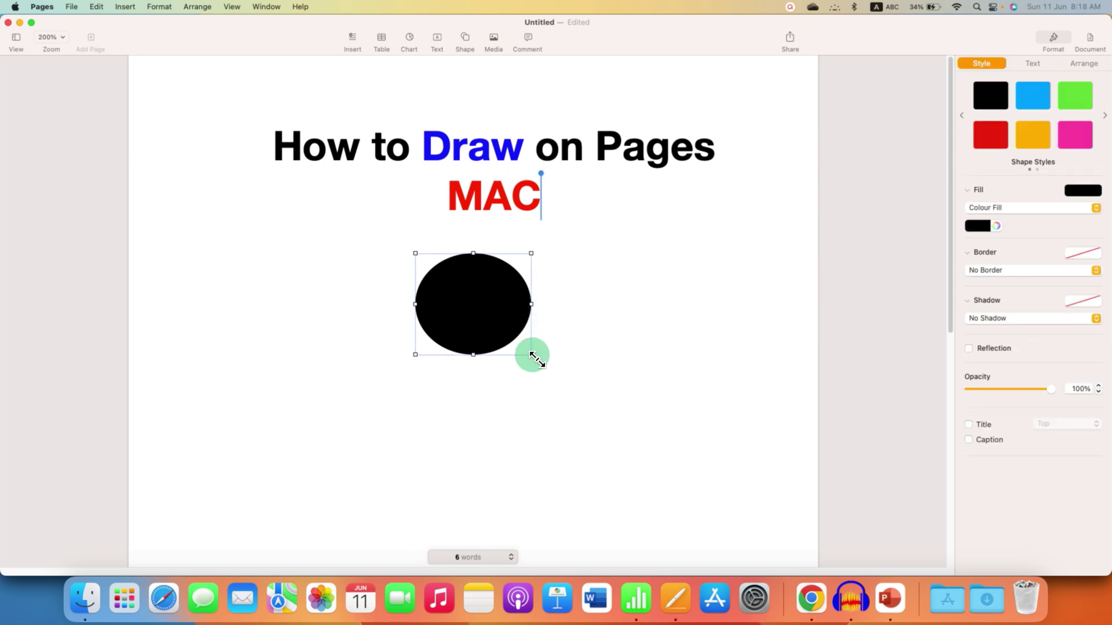
drag(532, 354, 618, 446)
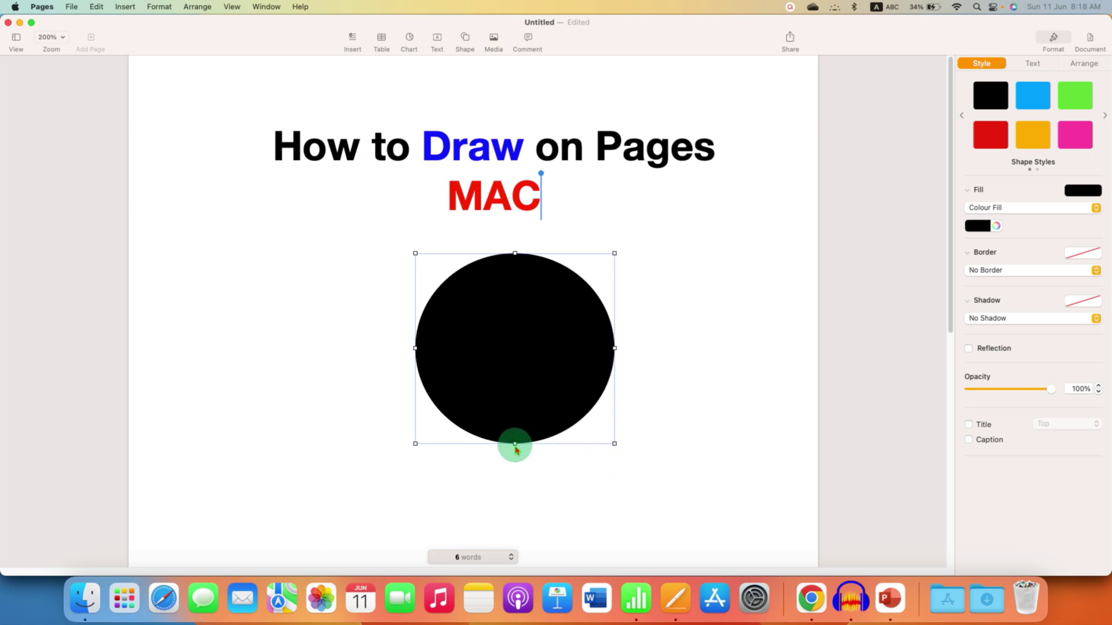
drag(514, 447, 527, 364)
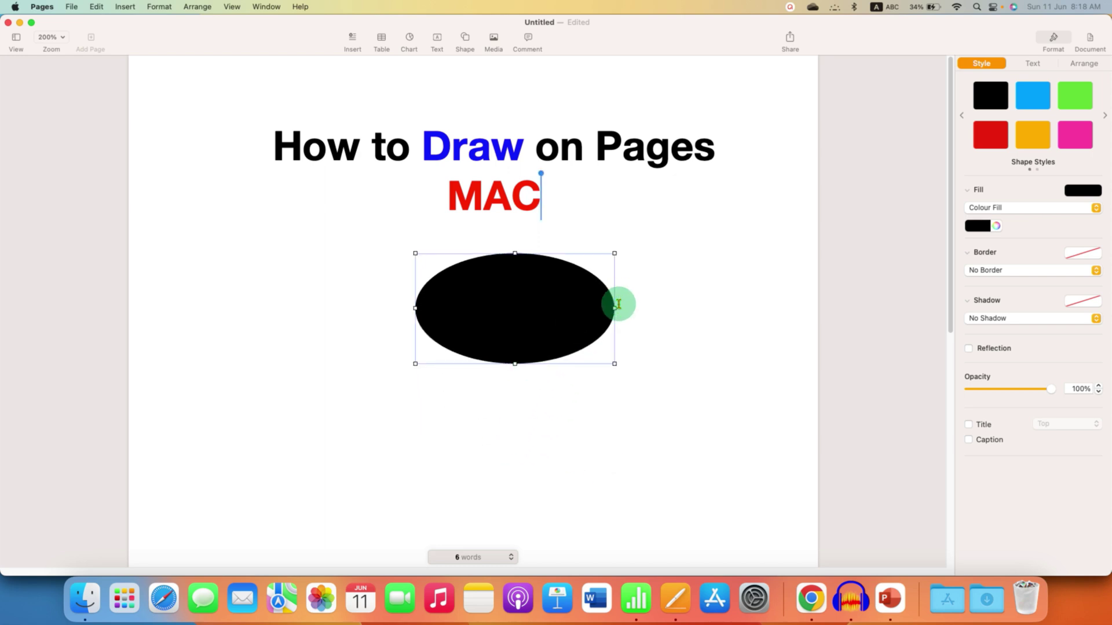
drag(619, 310, 540, 305)
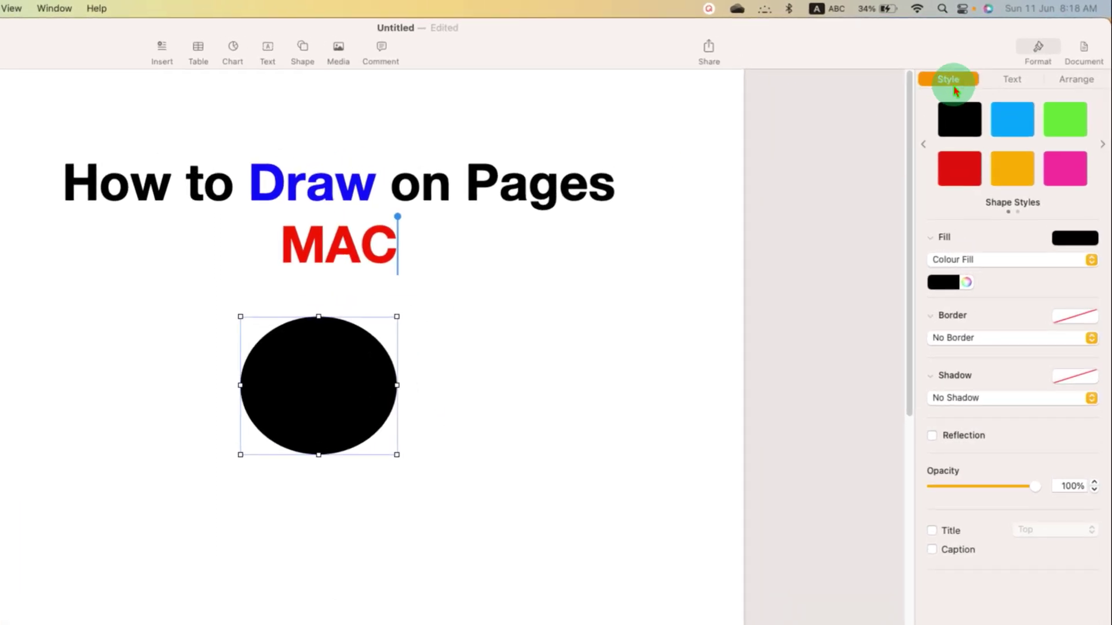
Fill the oval with the red style and give it a thick 4 pt green border.
click(954, 87)
click(963, 183)
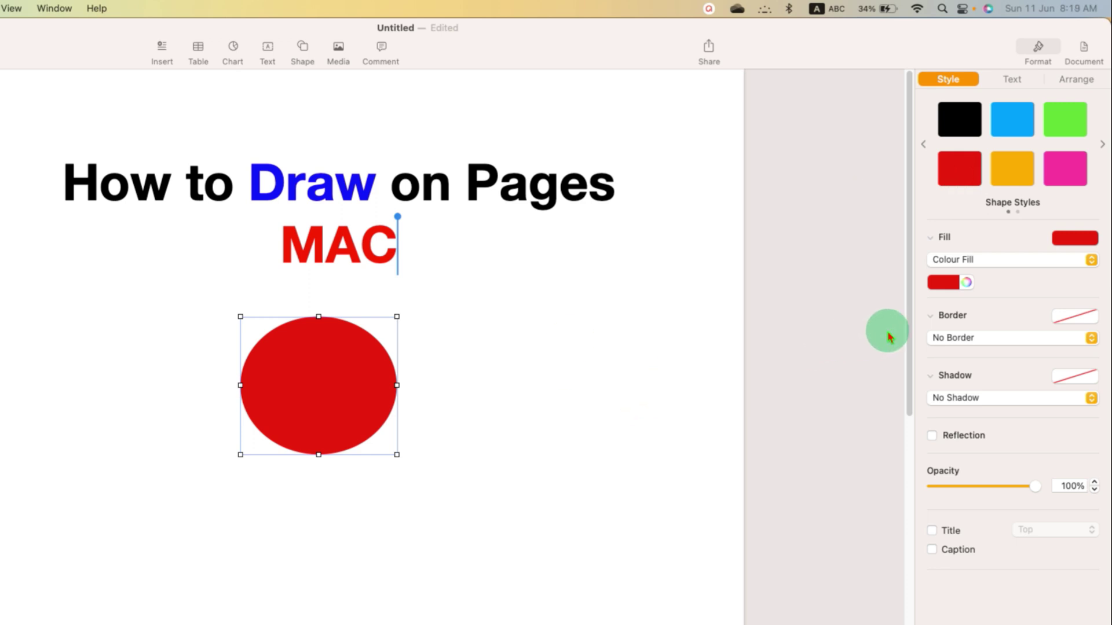
click(1071, 318)
click(1069, 378)
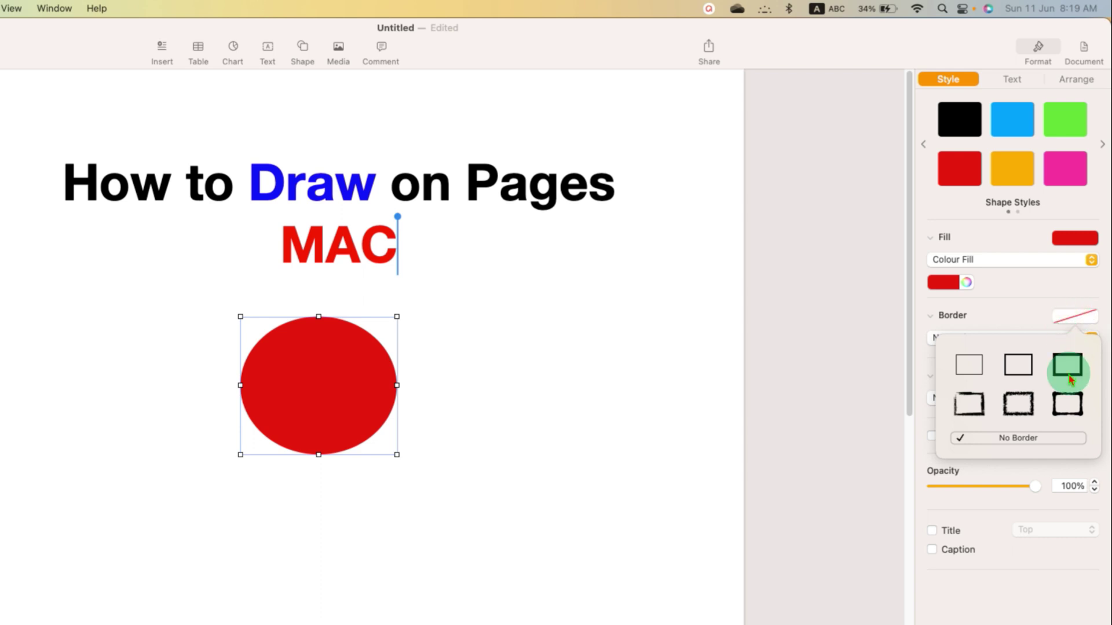
click(1006, 359)
click(995, 411)
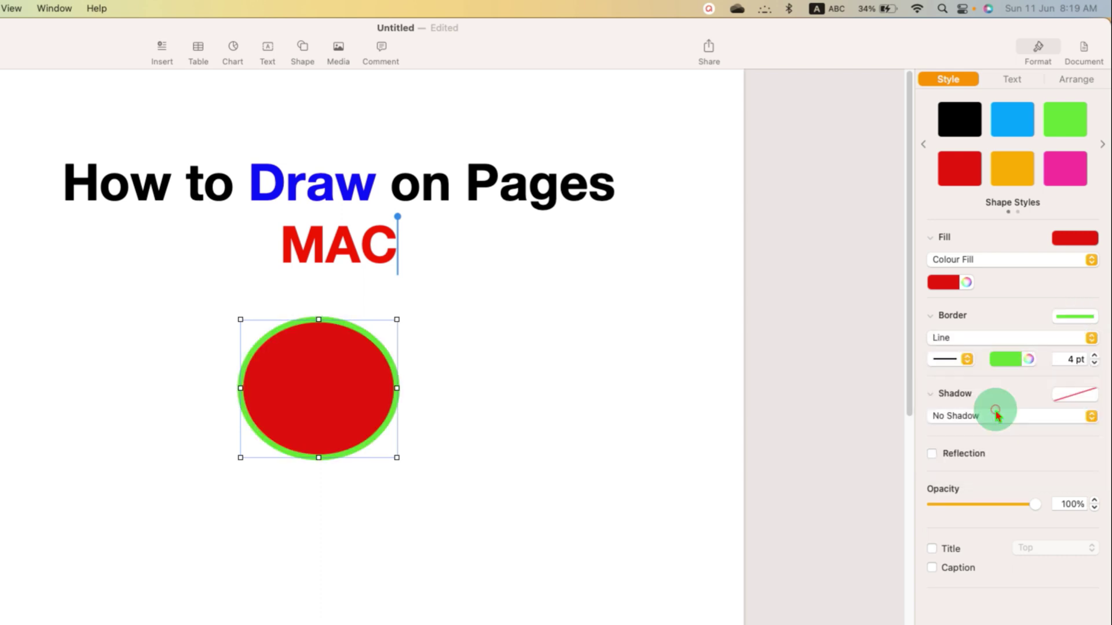
click(1010, 417)
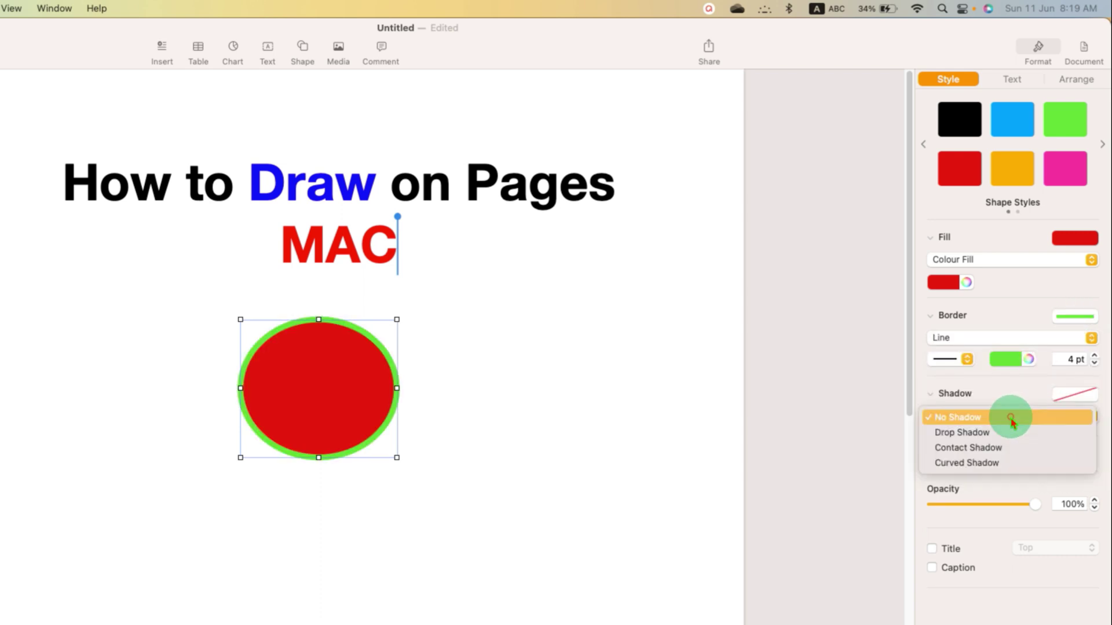
Add a Drop Shadow to the red oval with a 29 pt blur.
click(963, 433)
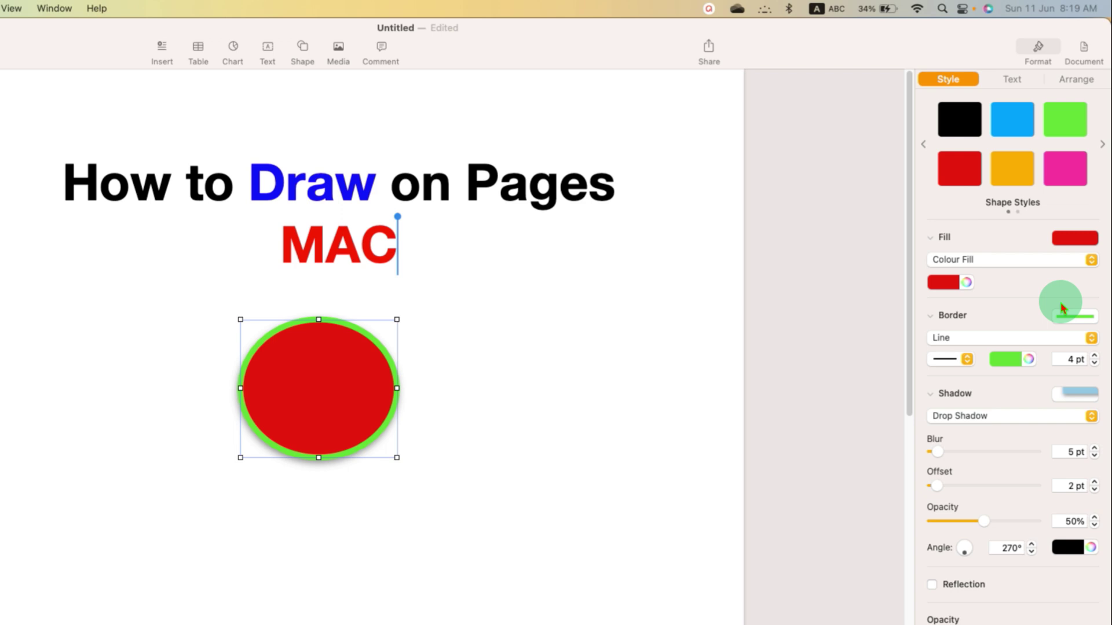
mouse_move(939, 455)
mouse_down()
mouse_move(979, 464)
mouse_move(963, 459)
mouse_up()
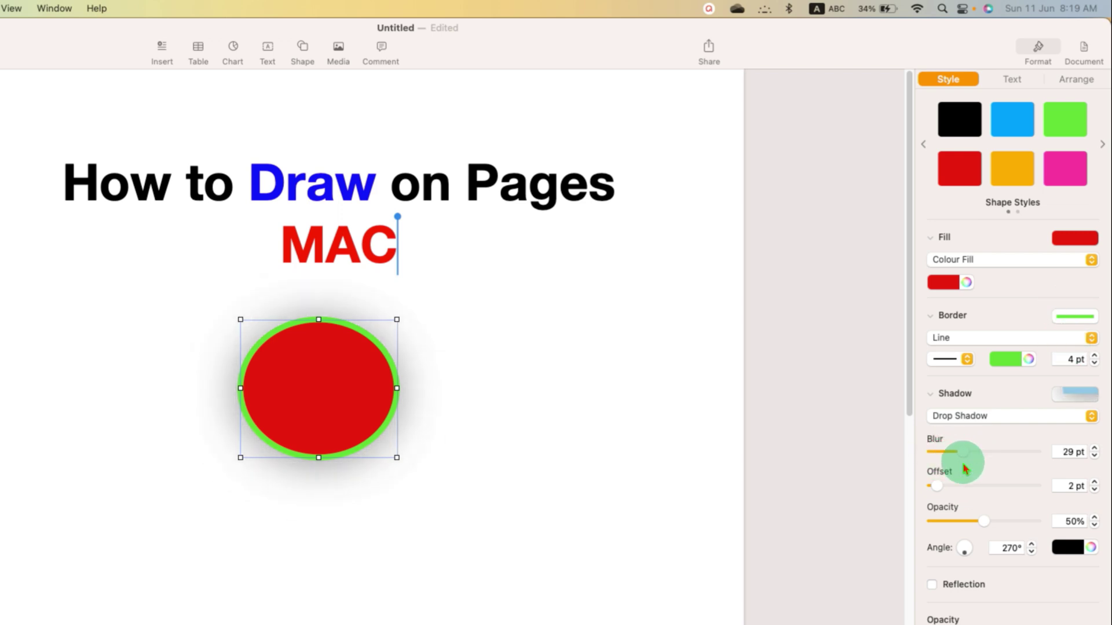
click(945, 359)
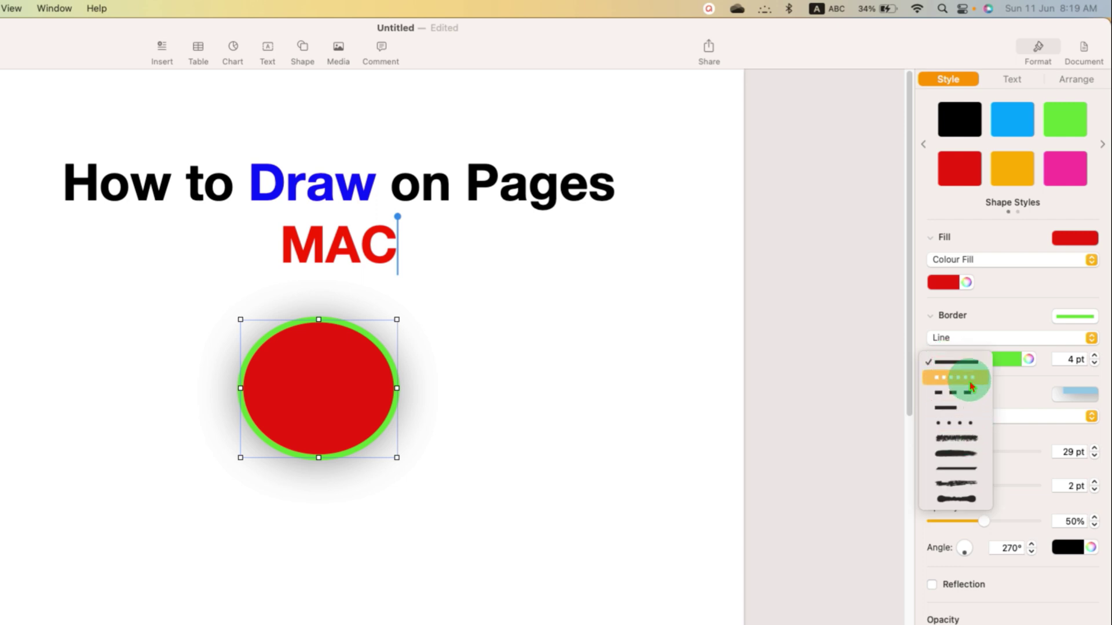
Try a dotted black border on the oval, then undo back to a thin 1 pt line.
click(964, 377)
click(1003, 360)
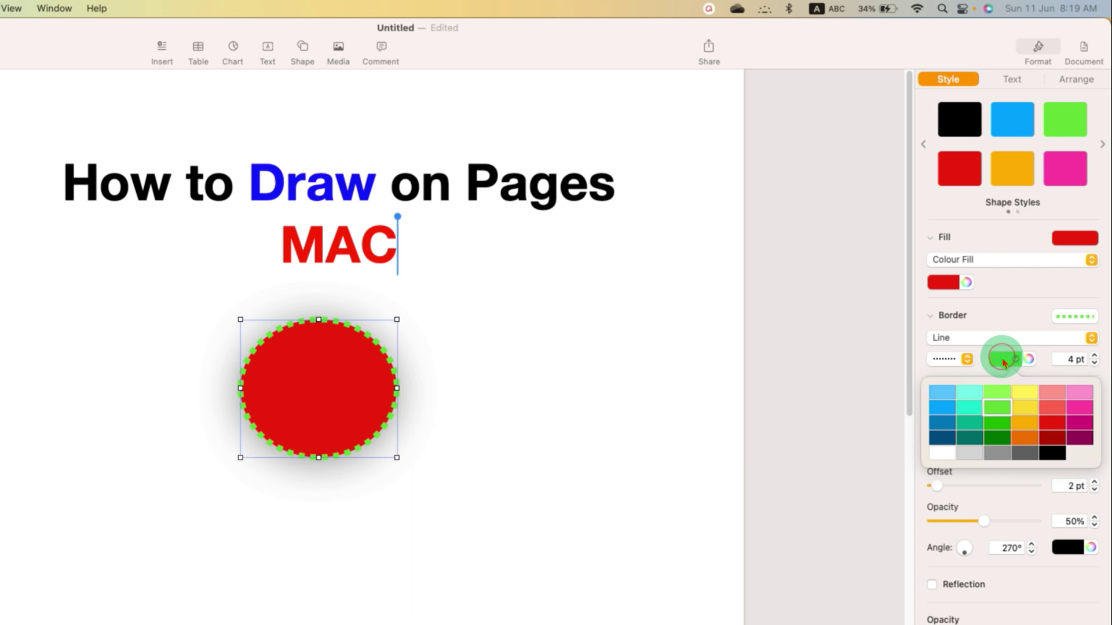
click(1052, 453)
key(super+z)
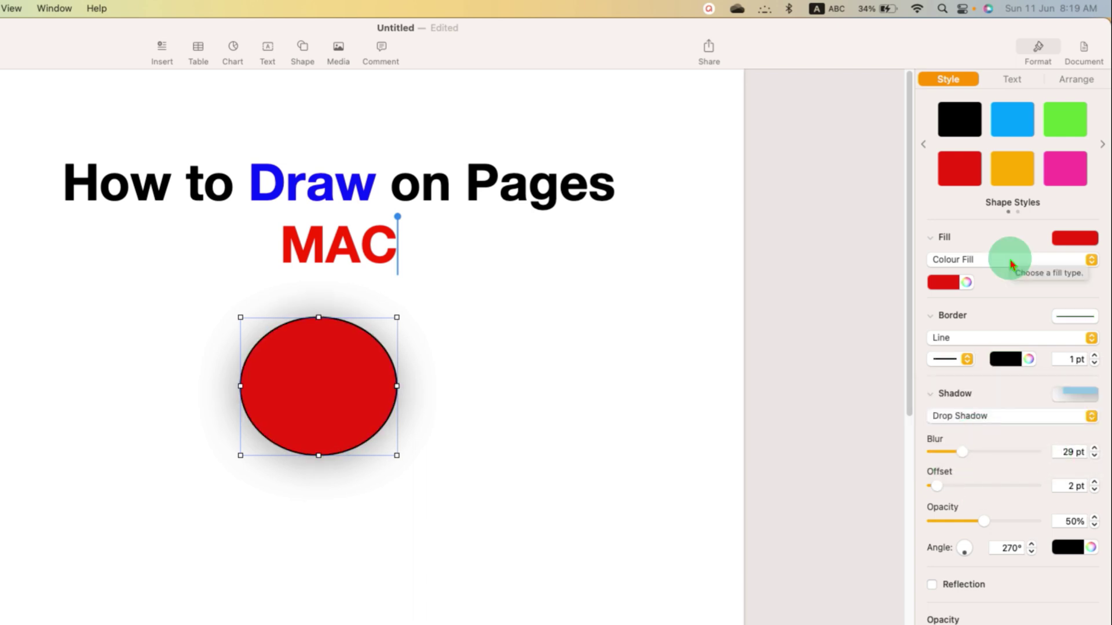
Apply a green-to-blue Gradient Fill at a 0° angle, green on the left.
click(1011, 265)
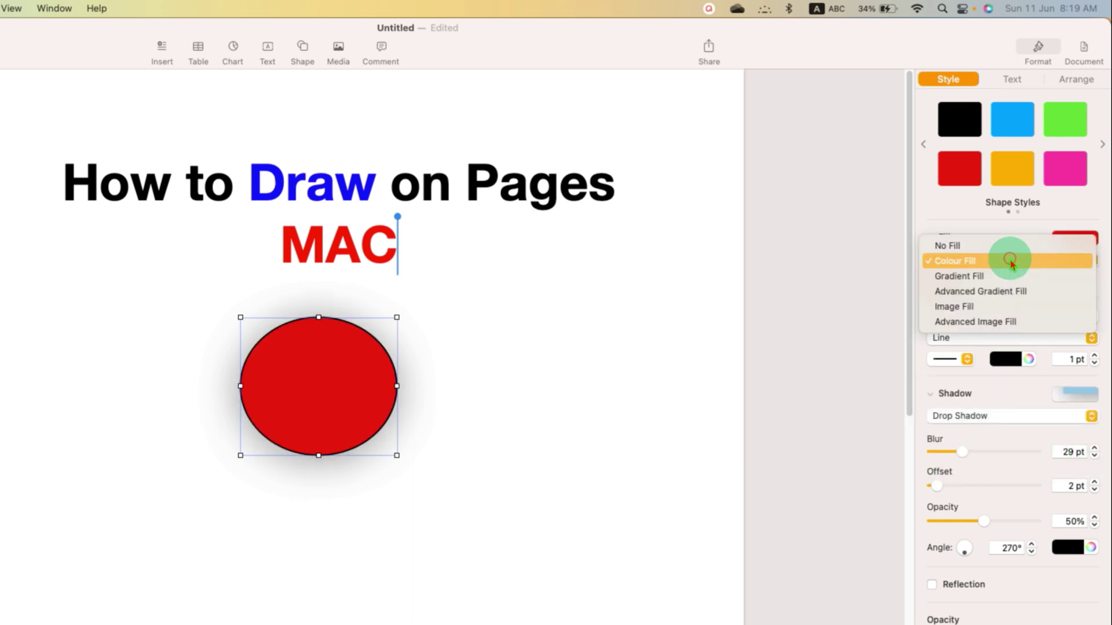
click(983, 277)
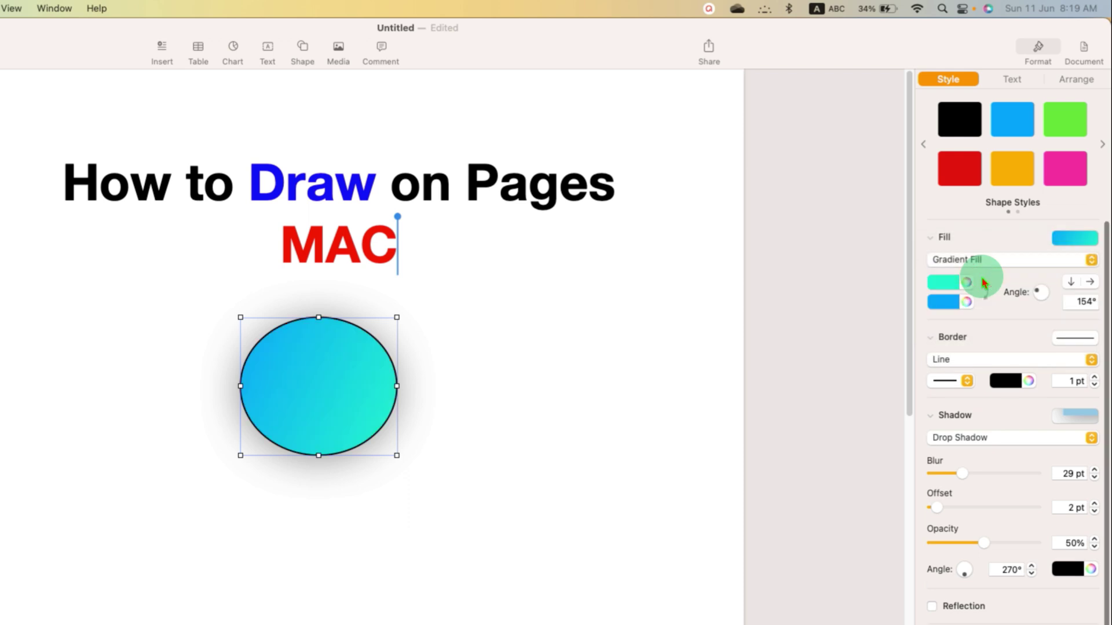
click(943, 283)
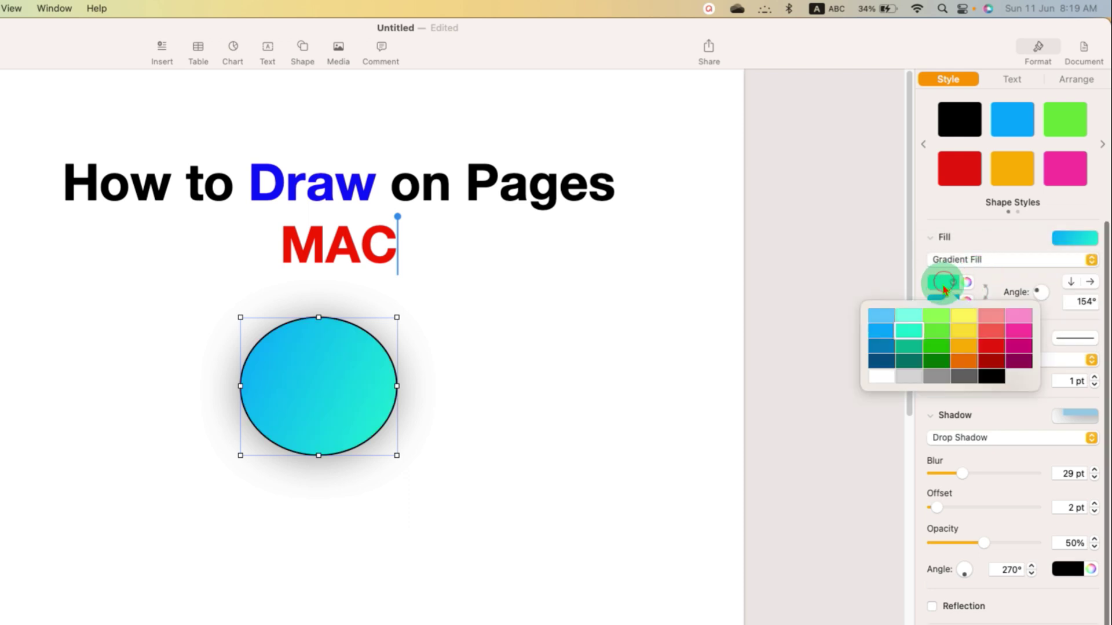
click(935, 317)
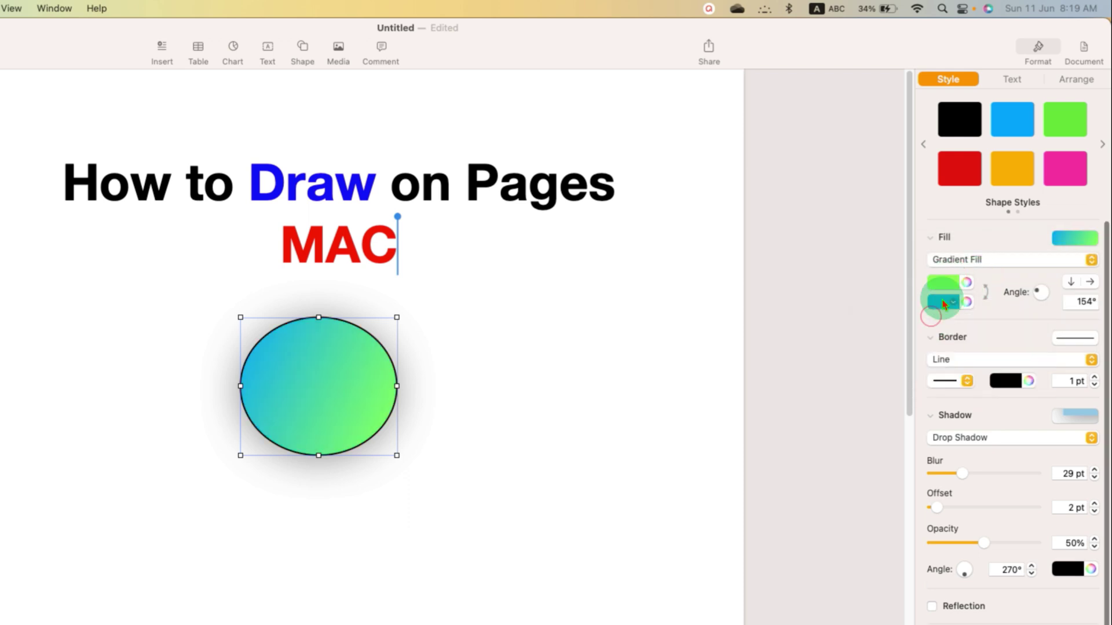
click(967, 301)
click(1015, 410)
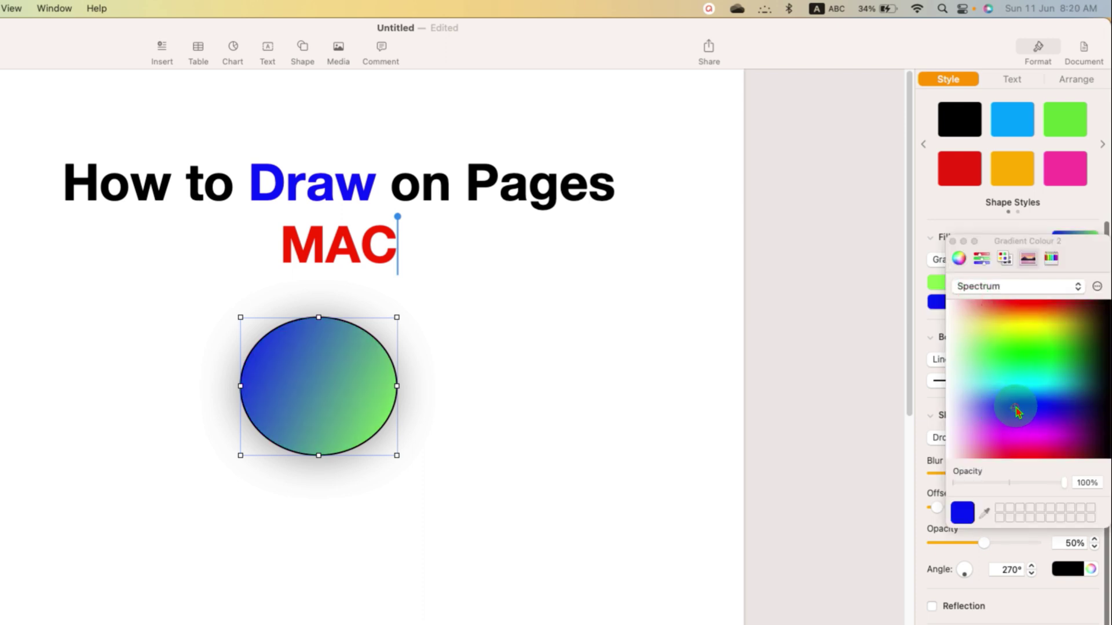
click(1037, 293)
drag(1038, 292, 1048, 292)
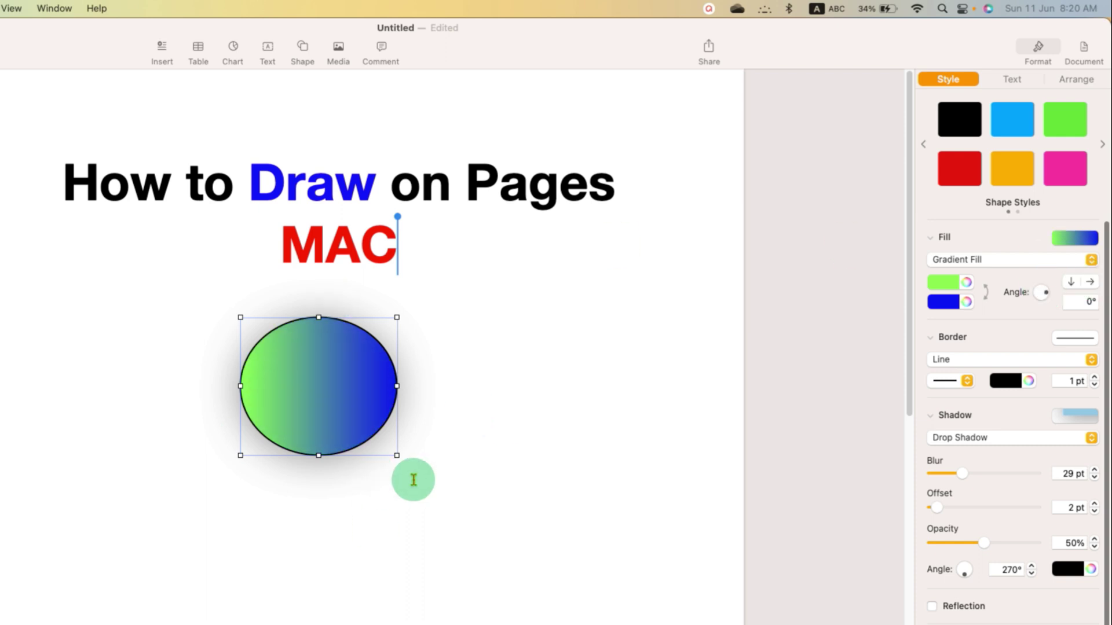
Type SUBSCRIBE inside the ellipse and set it in bold Arial Black.
double_click(348, 397)
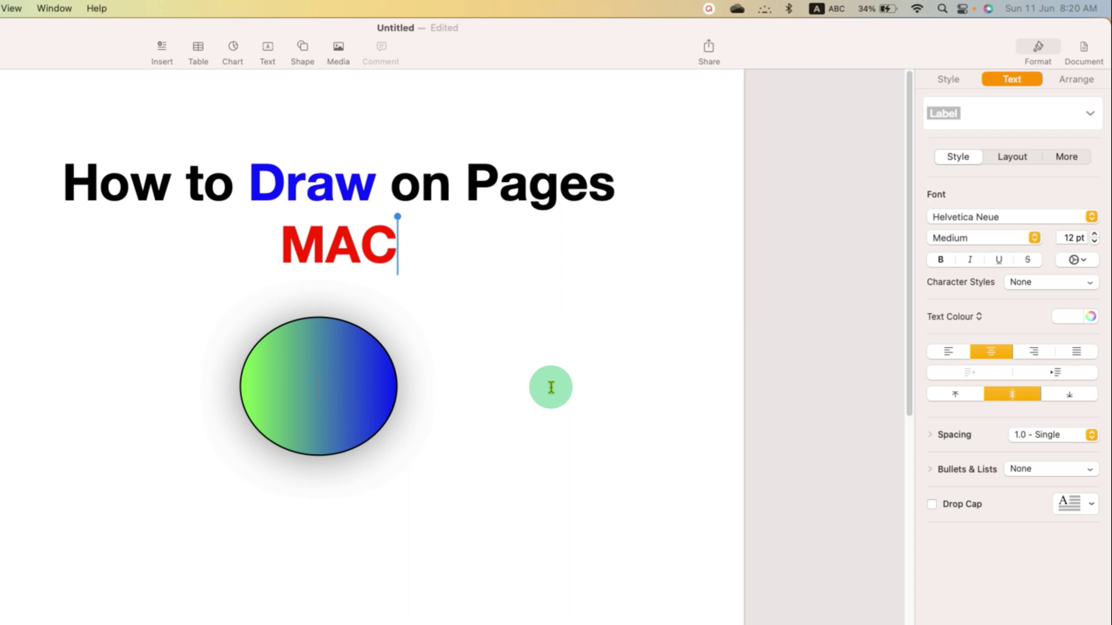
text(SUBSCRIBE)
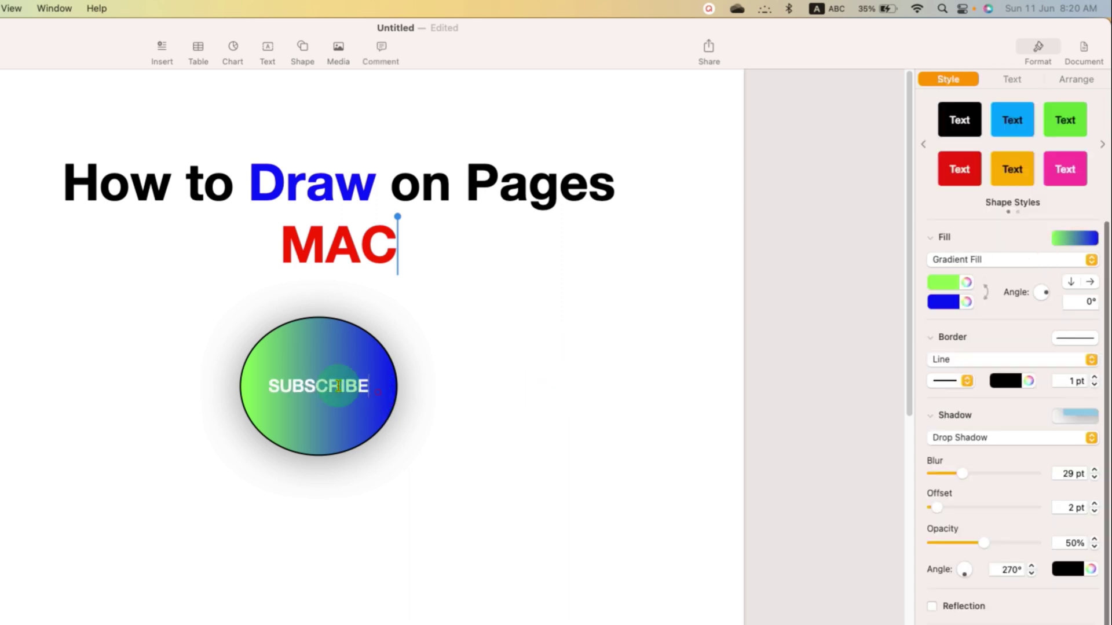
drag(339, 386, 243, 377)
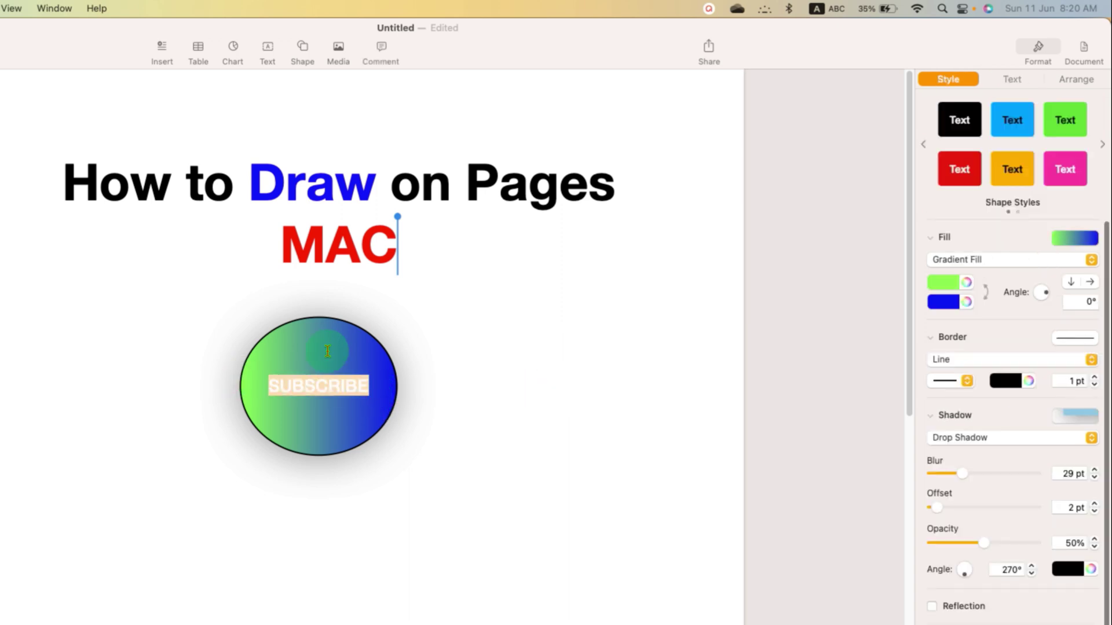
click(1015, 79)
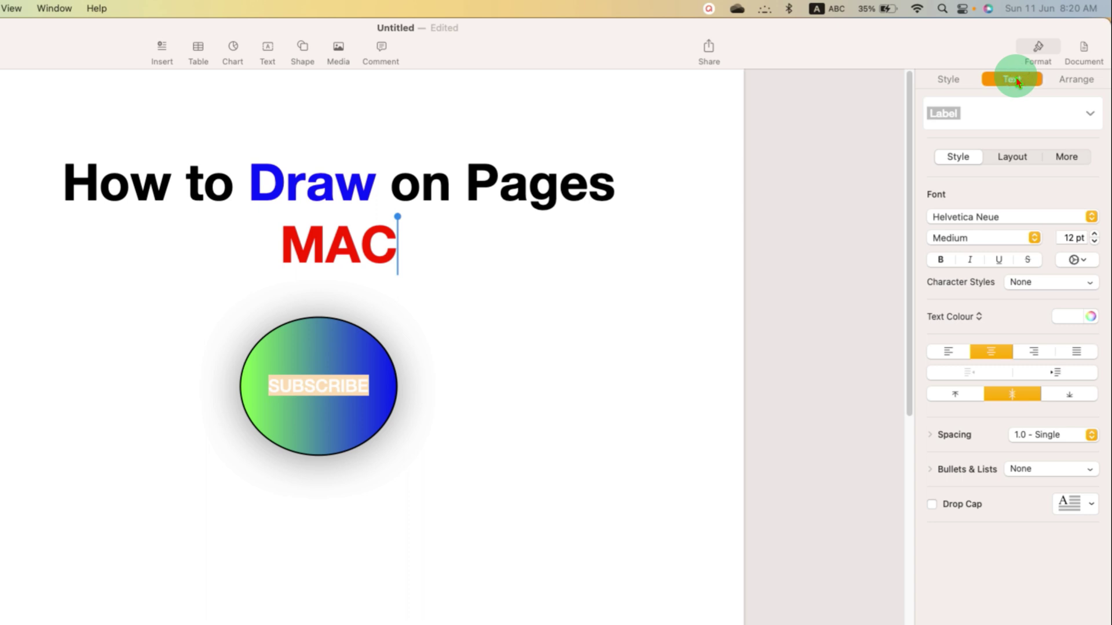
click(983, 217)
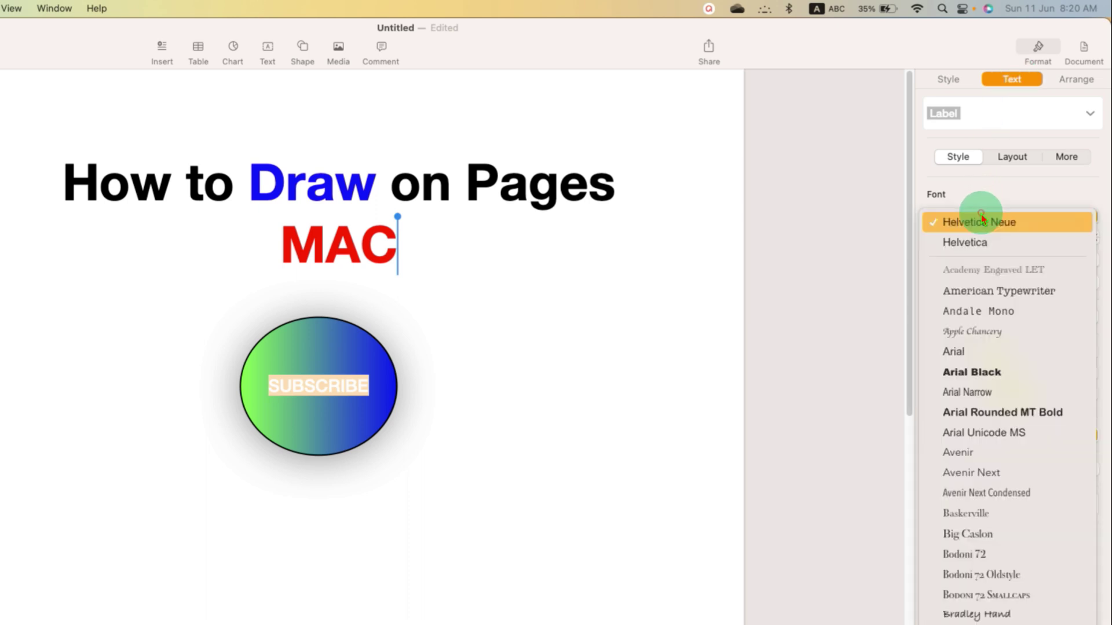
click(1041, 382)
click(940, 259)
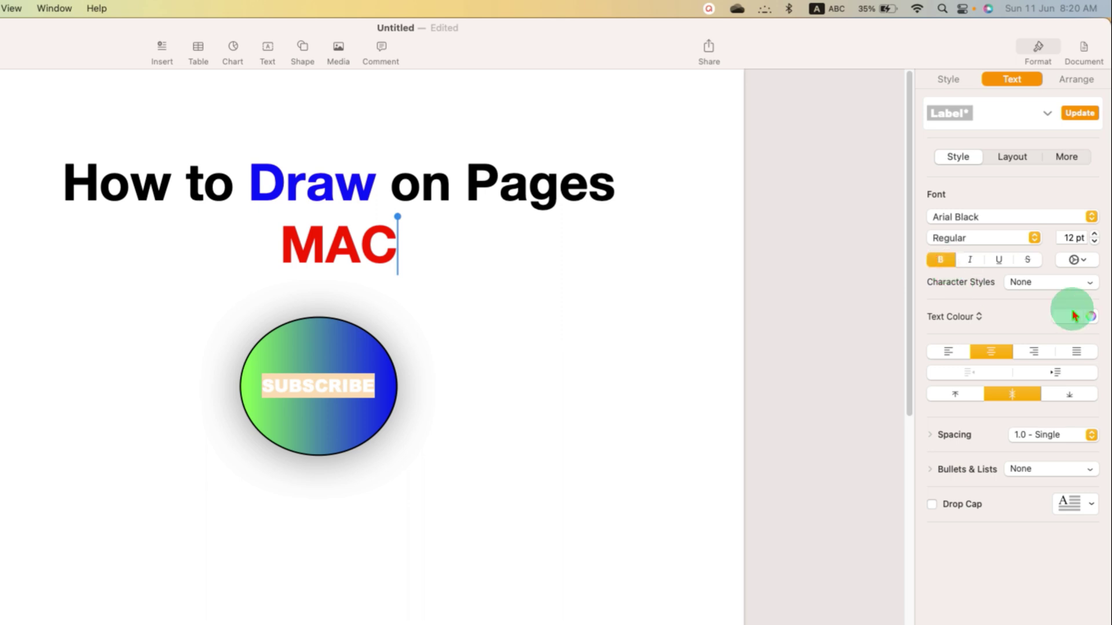
Keep the SUBSCRIBE text white and move the ellipse slightly lower and right.
click(1090, 317)
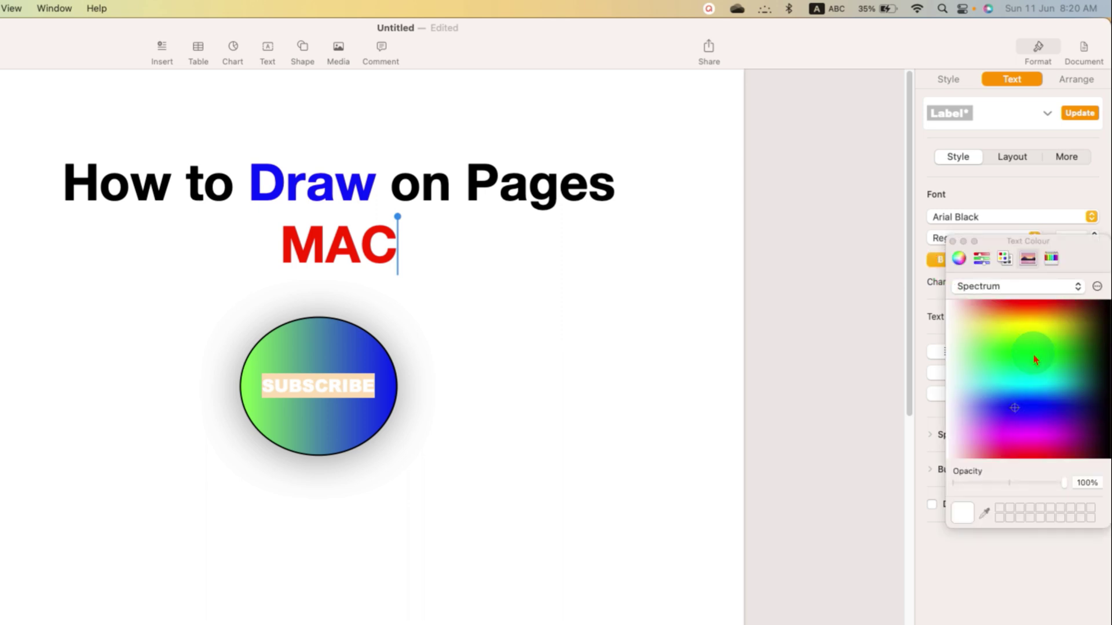
click(339, 420)
drag(339, 419, 361, 477)
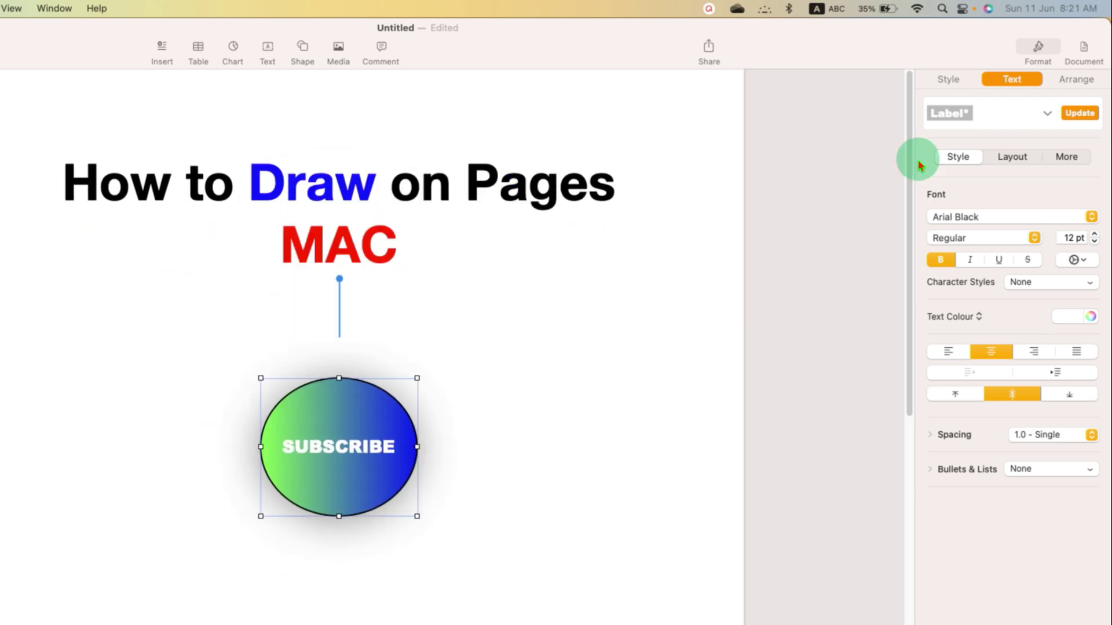
Set the ellipse's Text Wrap to None and drag it up over the MAC title.
click(1071, 85)
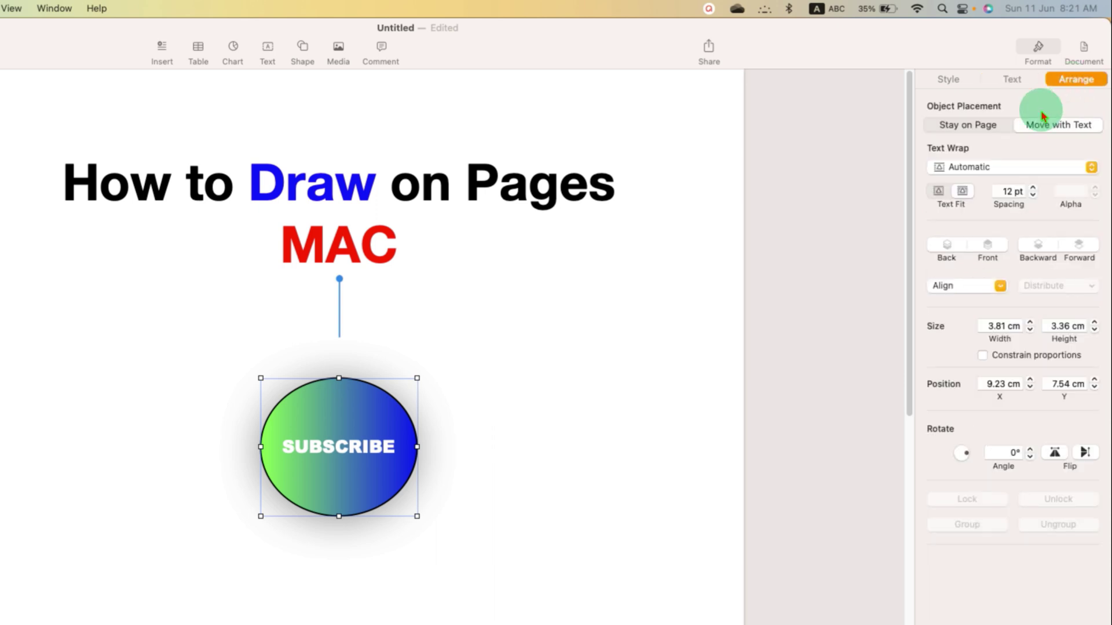
click(992, 167)
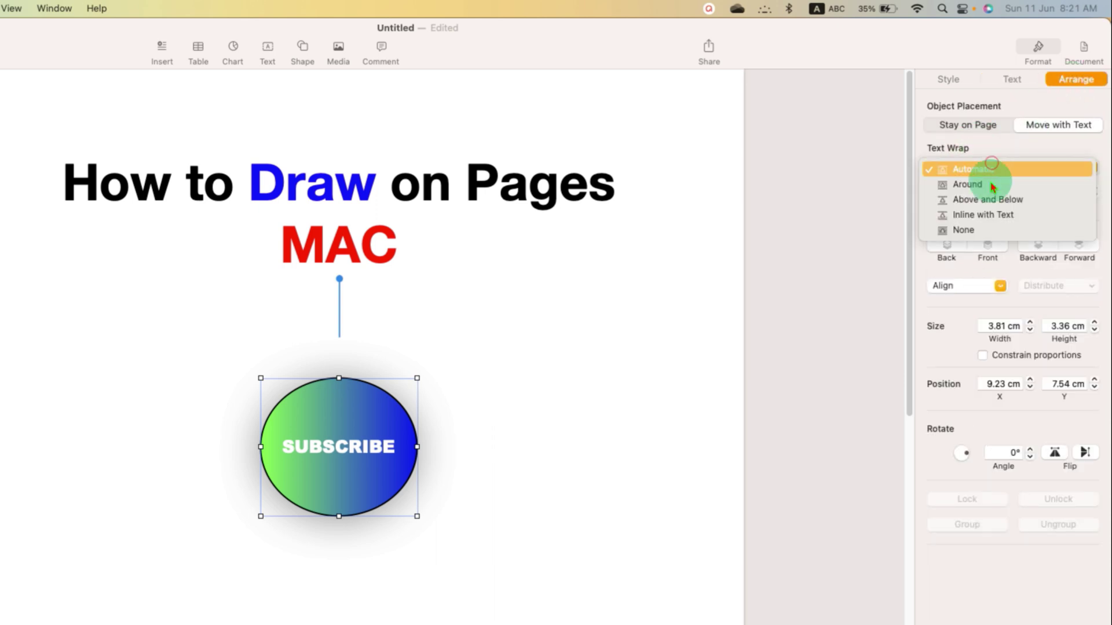
click(992, 229)
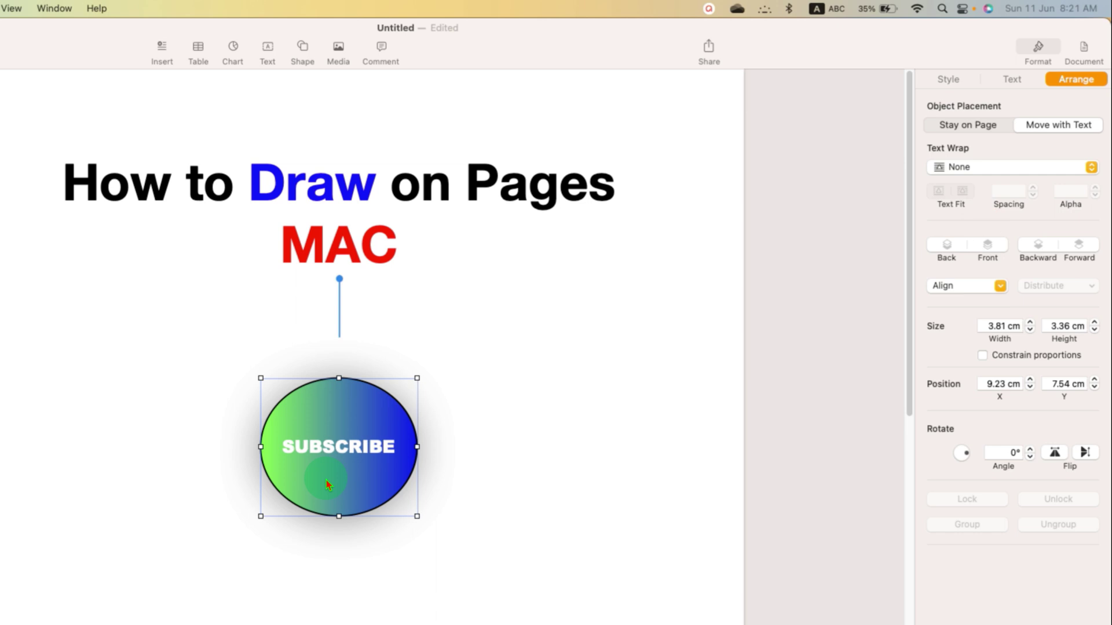
drag(328, 486, 327, 269)
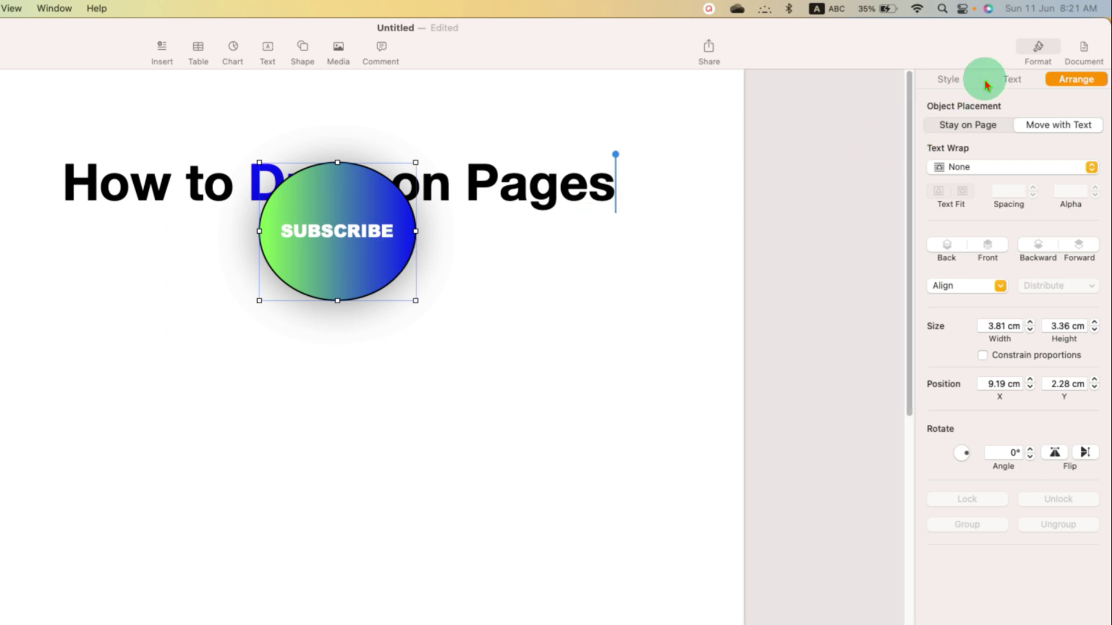
Set the ellipse's fill to No Fill, then select SUBSCRIBE to change its text colour.
click(949, 77)
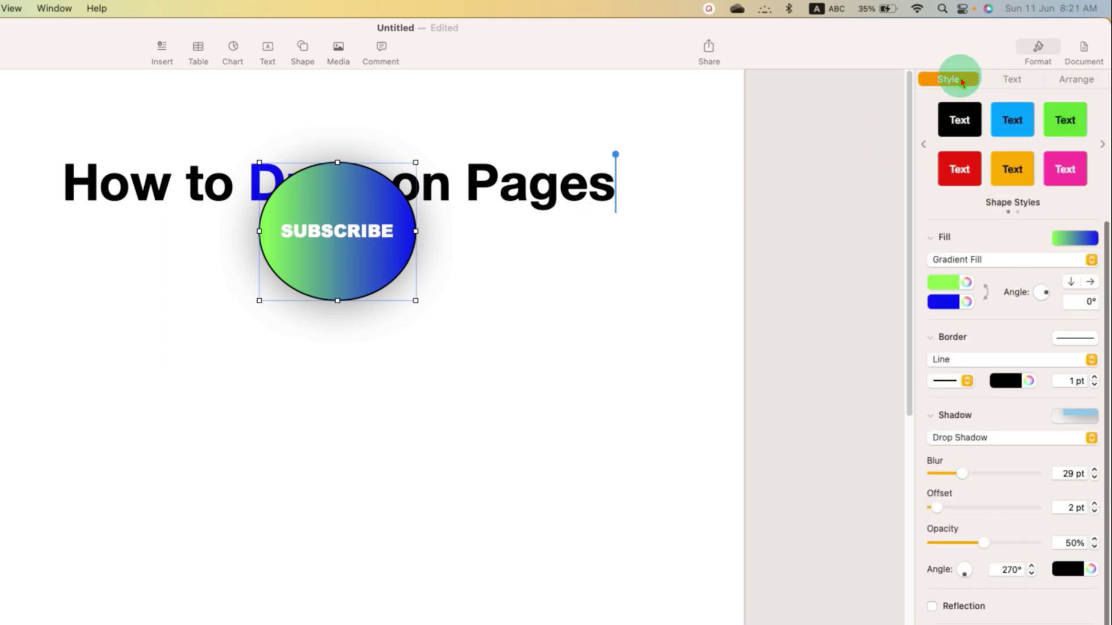
click(975, 260)
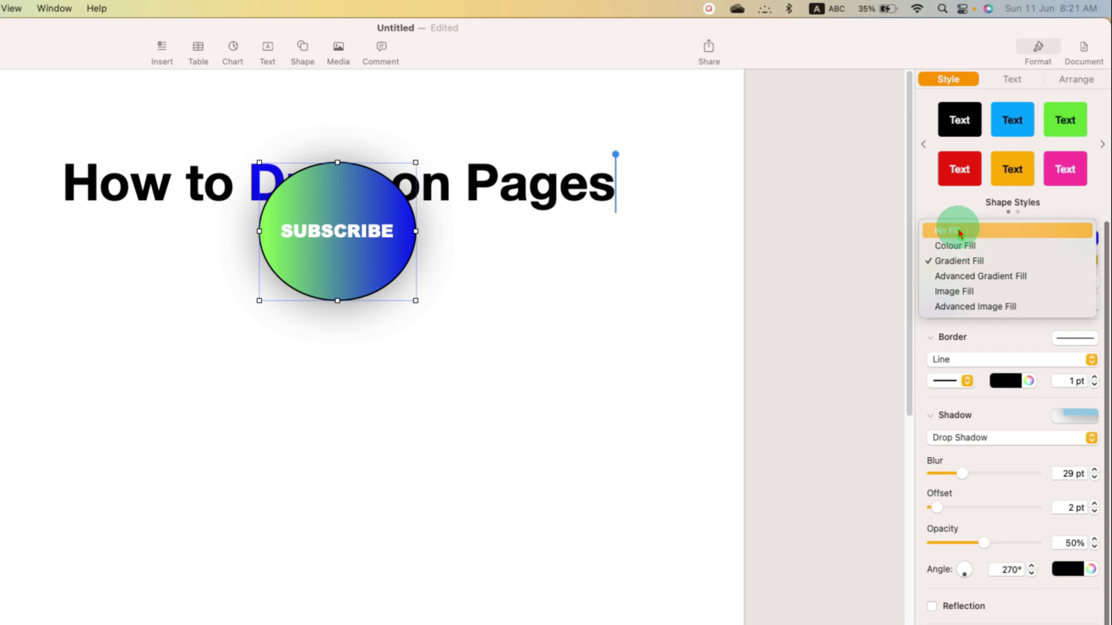
click(973, 235)
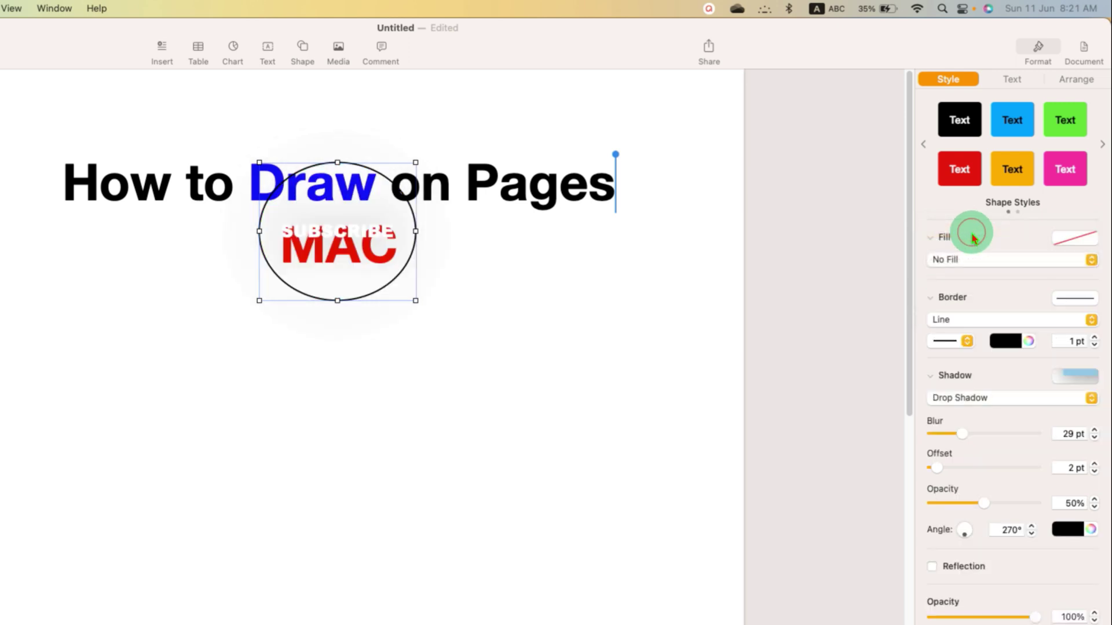
double_click(322, 232)
click(1011, 81)
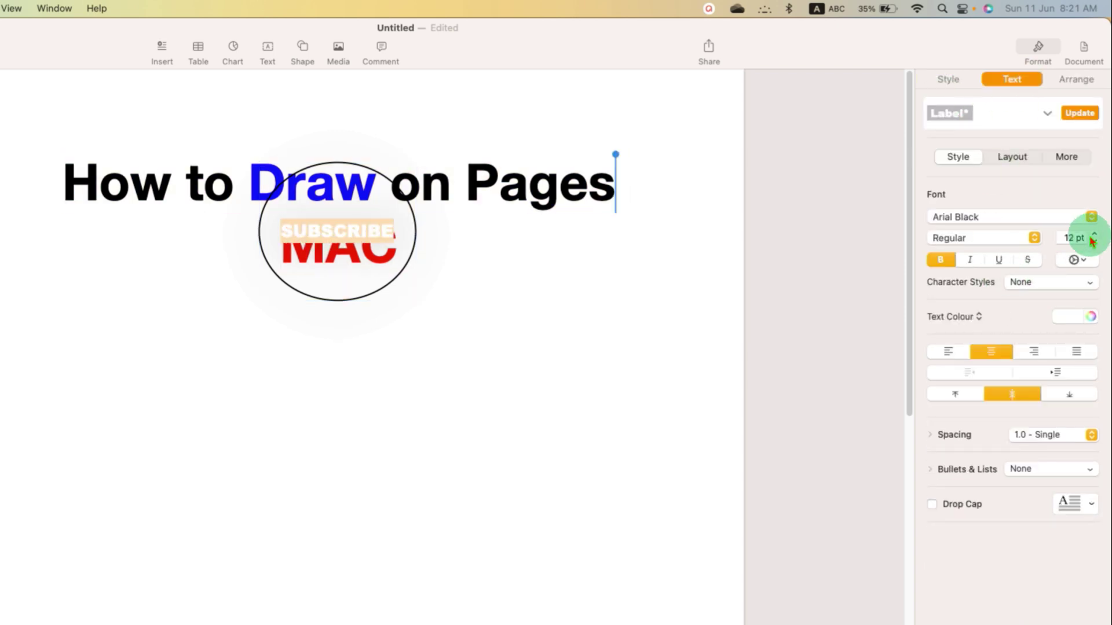
click(1074, 316)
Turn SUBSCRIBE black and move the transparent ellipse just below the MAC line.
key(alt+super+i)
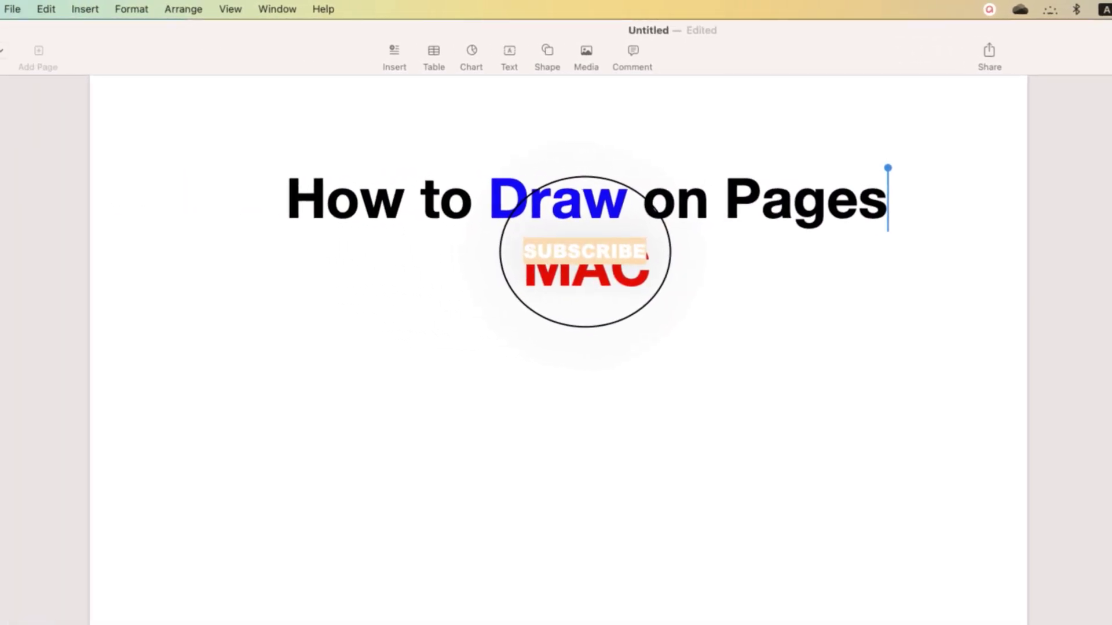
drag(623, 217, 615, 335)
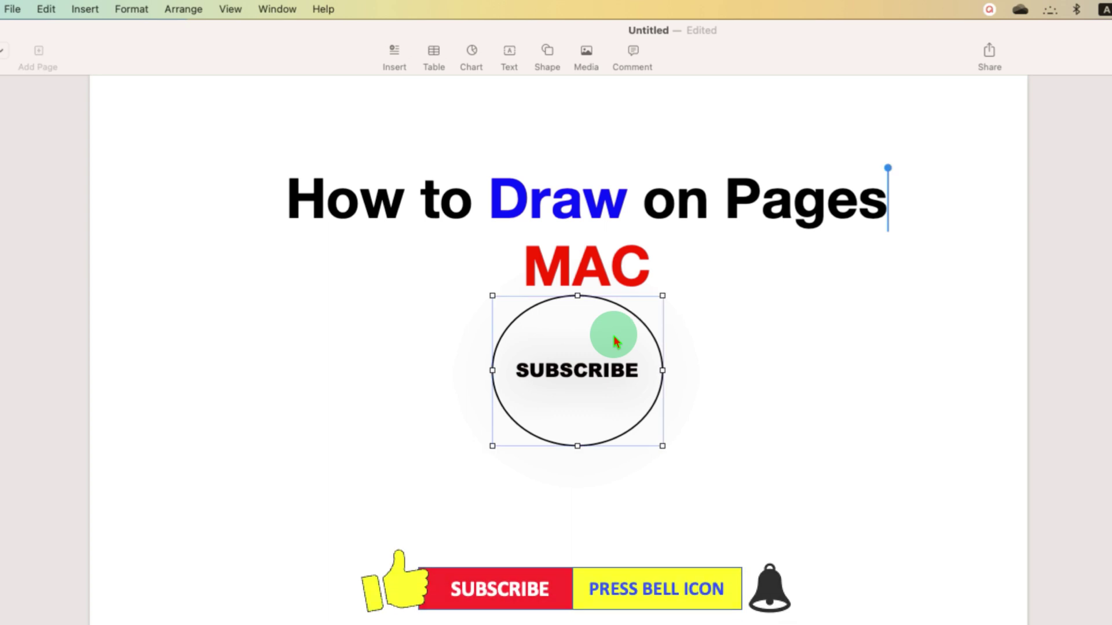
click(965, 447)
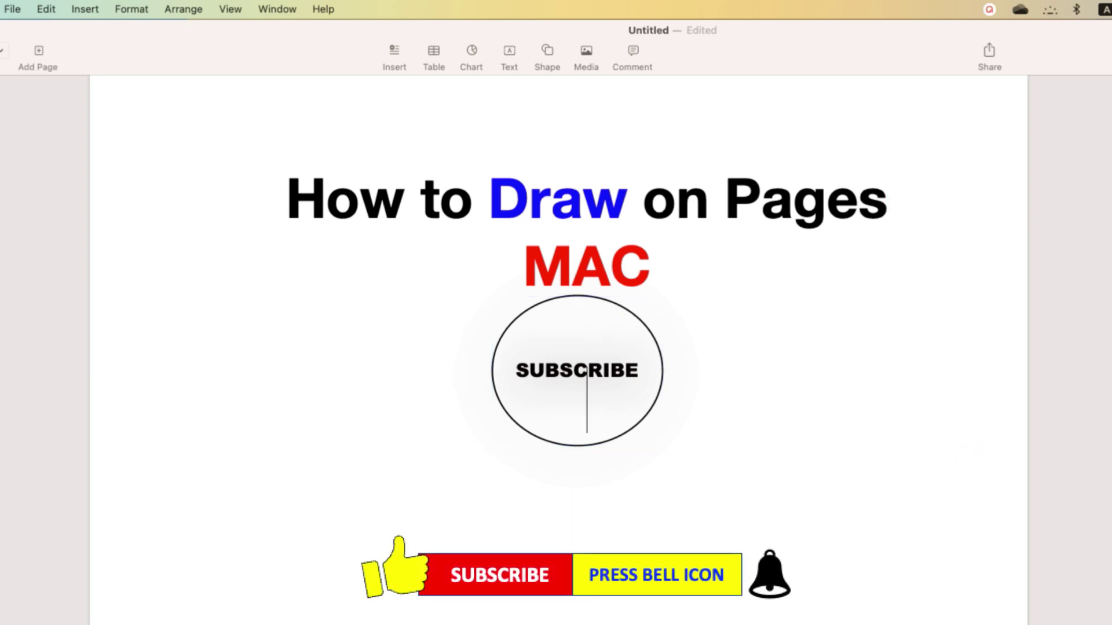